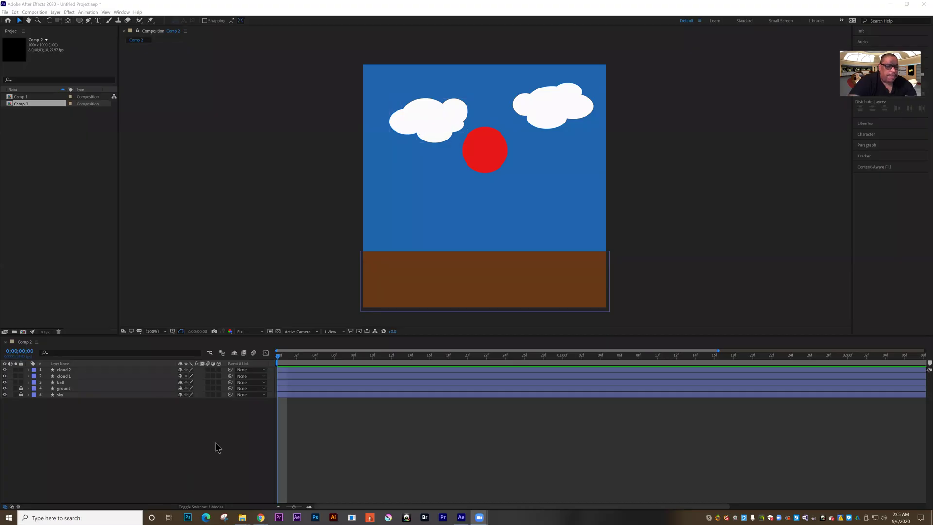
Hide the cloud 1 and cloud 2 layers so only the ball, ground and sky are shown.
left_click(39, 424)
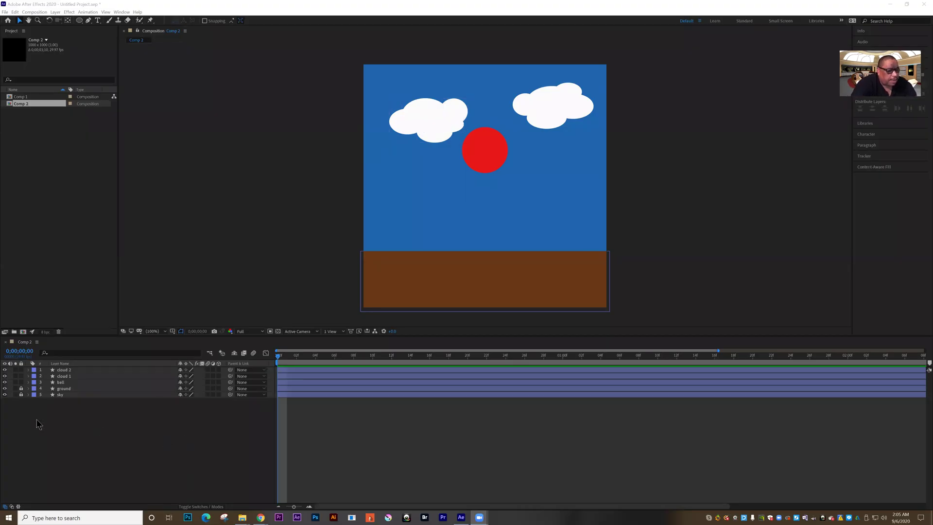
left_click(4, 371)
left_click(5, 376)
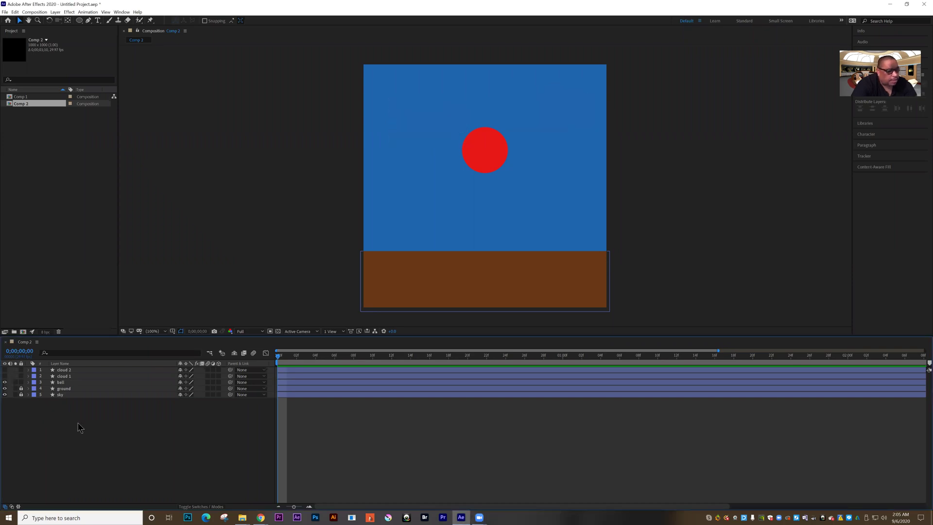
Change the label color of the ball layer to Red.
left_click(61, 382)
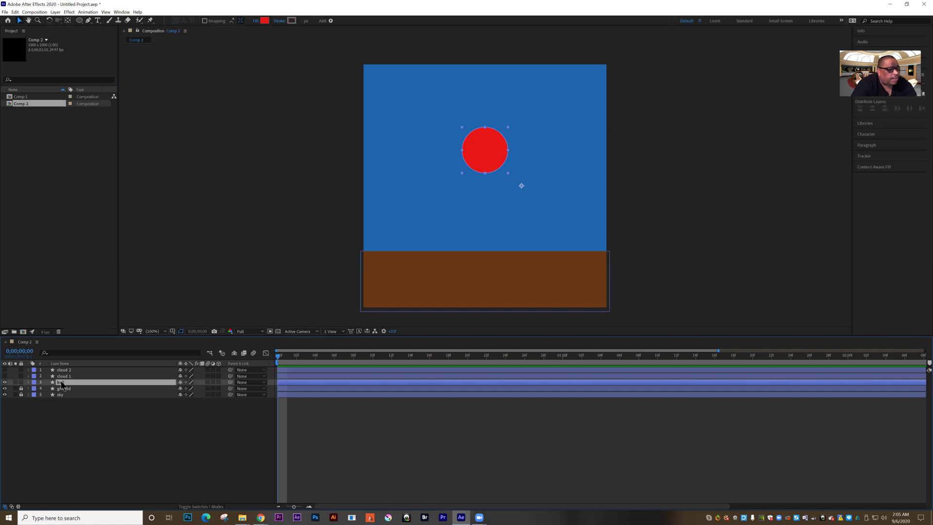
left_click(34, 383)
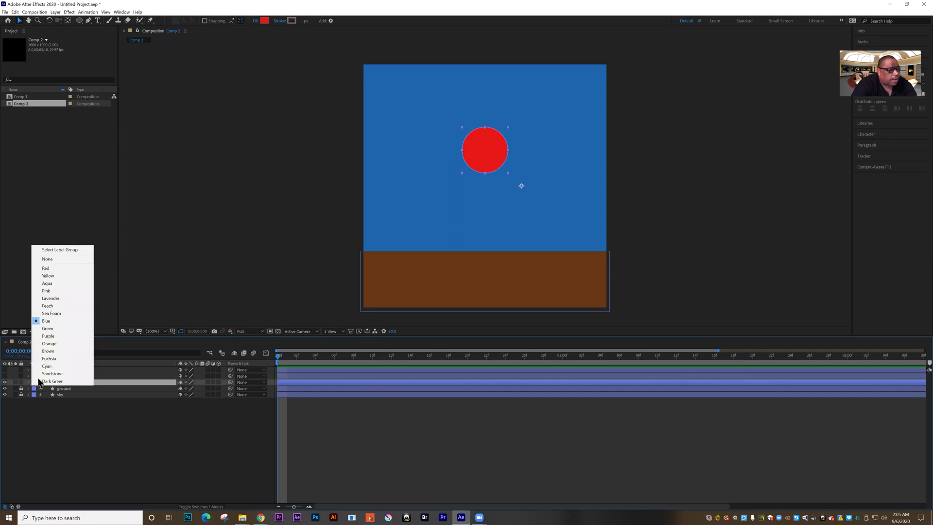
left_click(51, 268)
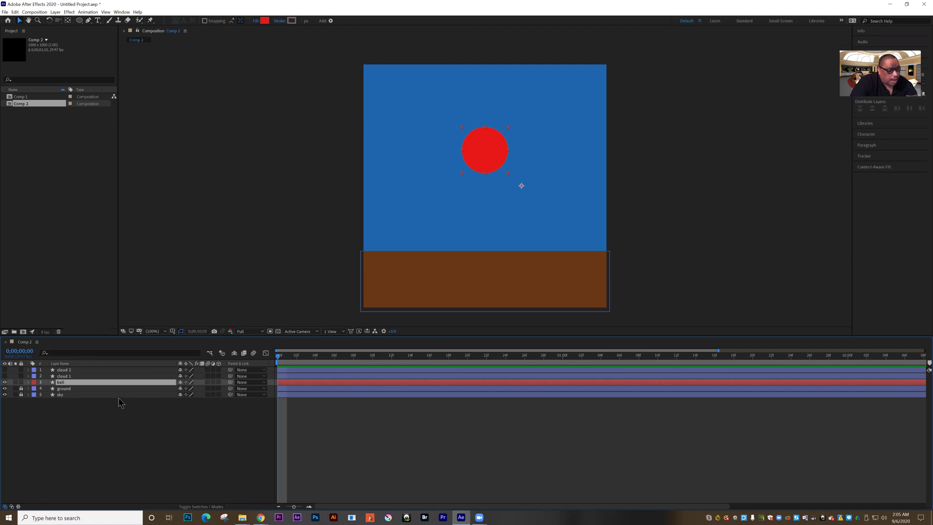
Examine the ball layer's Transform properties, compare them with showing Position alone, and collapse the layer.
left_click(28, 382)
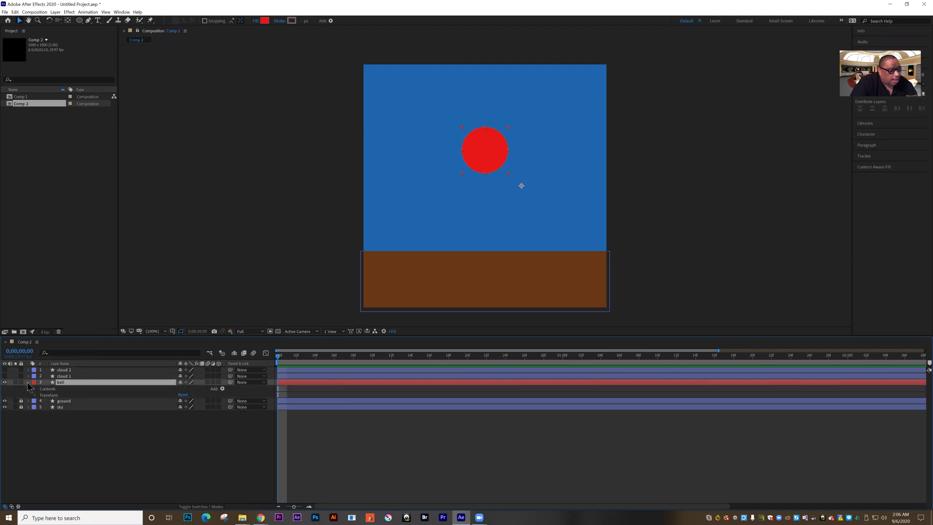
left_click(34, 395)
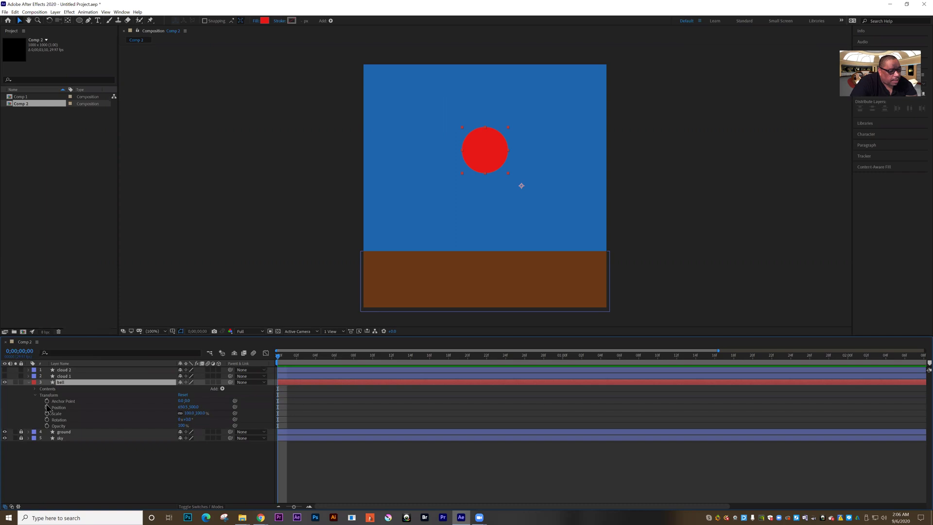
left_click(35, 395)
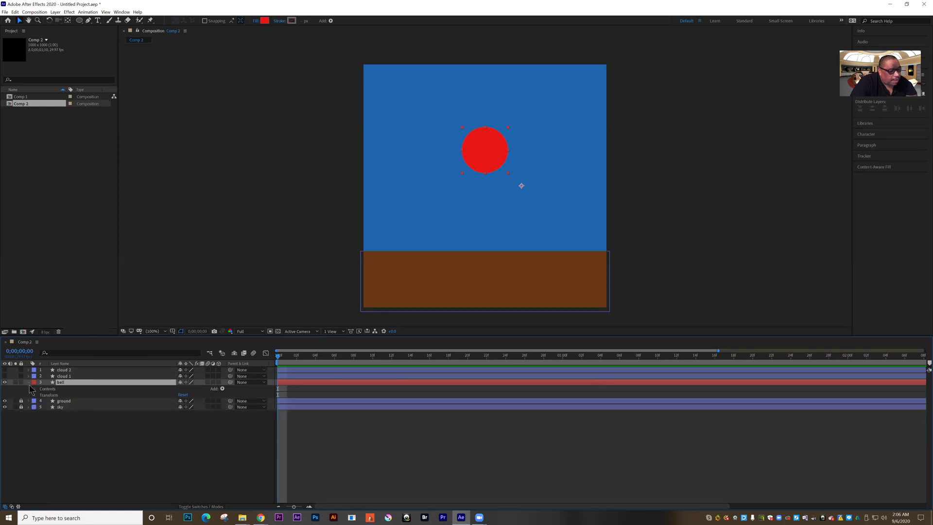
left_click(28, 382)
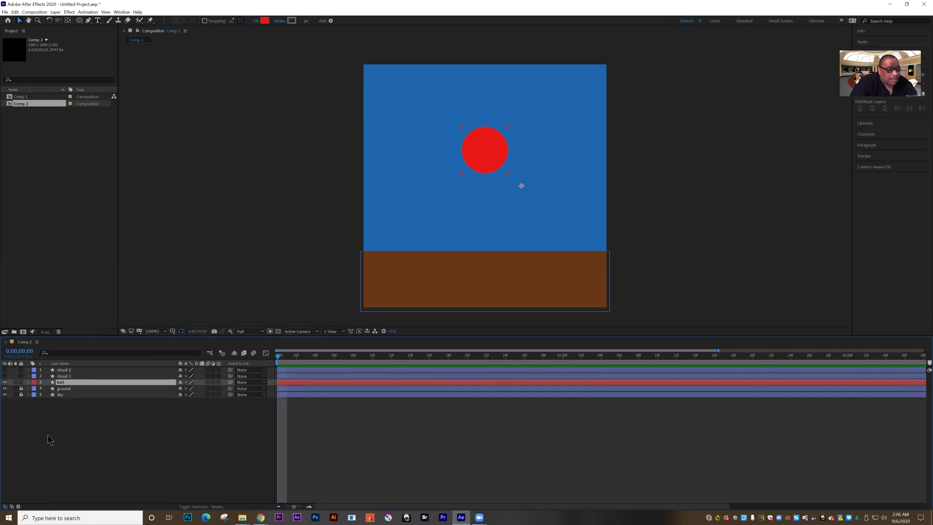
key("p")
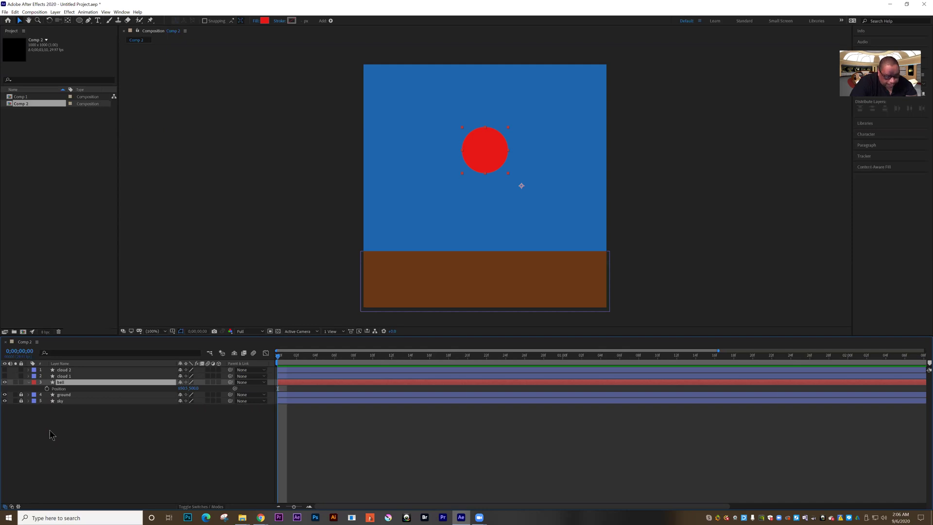
left_click(30, 387)
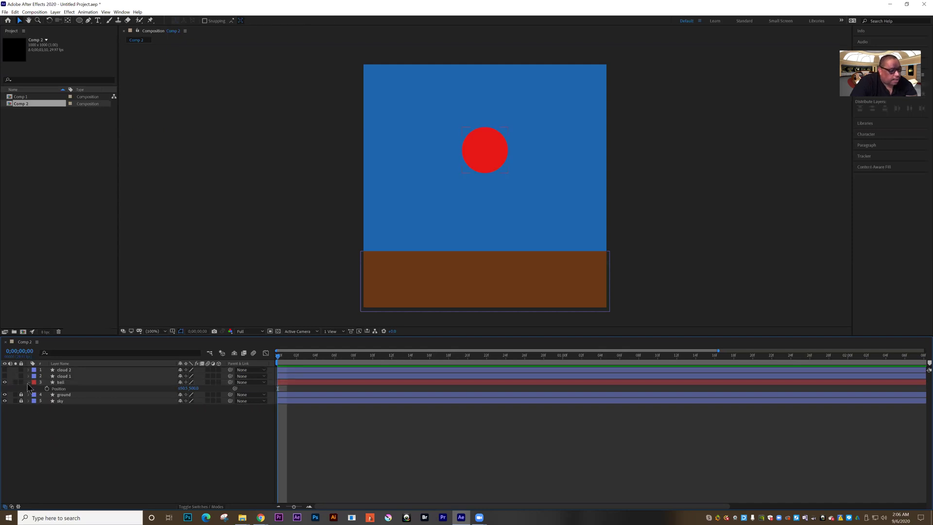
left_click(28, 382)
left_click(28, 383)
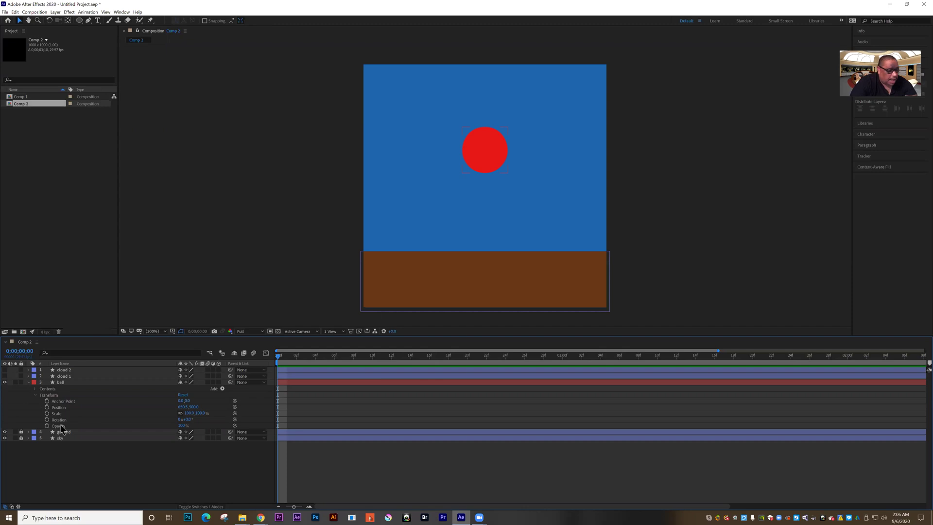
left_click(34, 394)
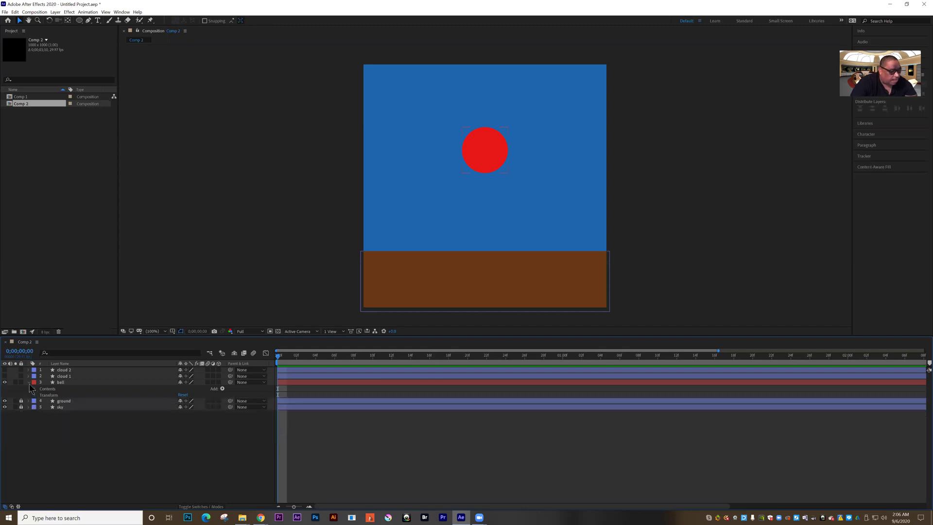
left_click(28, 382)
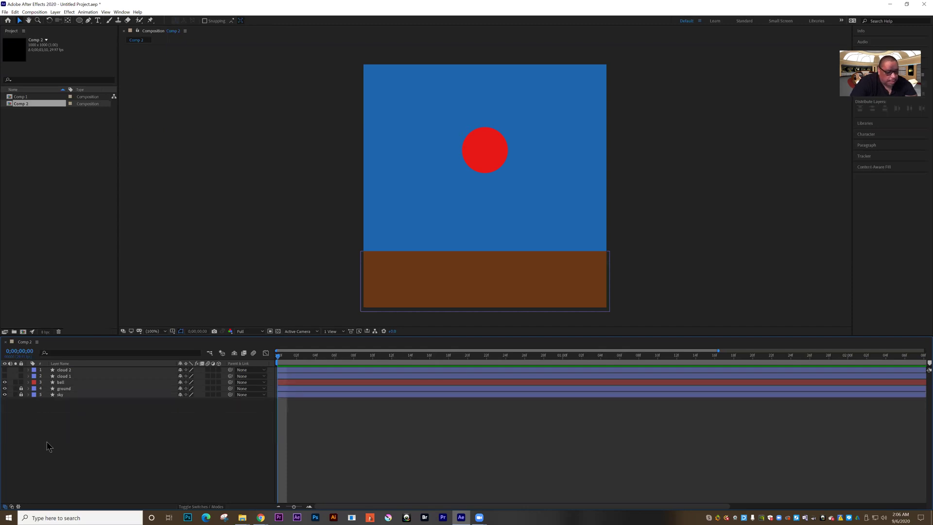
Reveal only the Position property on the ball layer, keeping the other layers collapsed.
key("p")
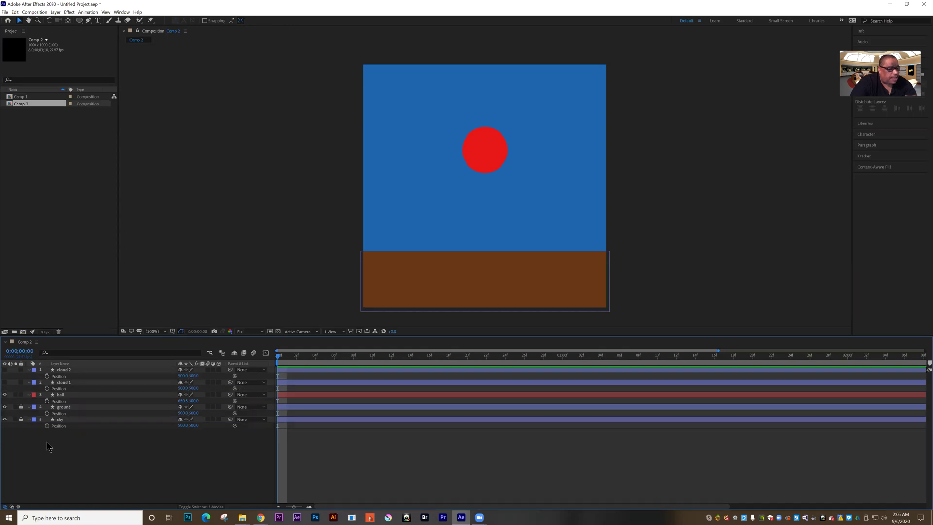
key("p")
left_click(60, 382)
key("p")
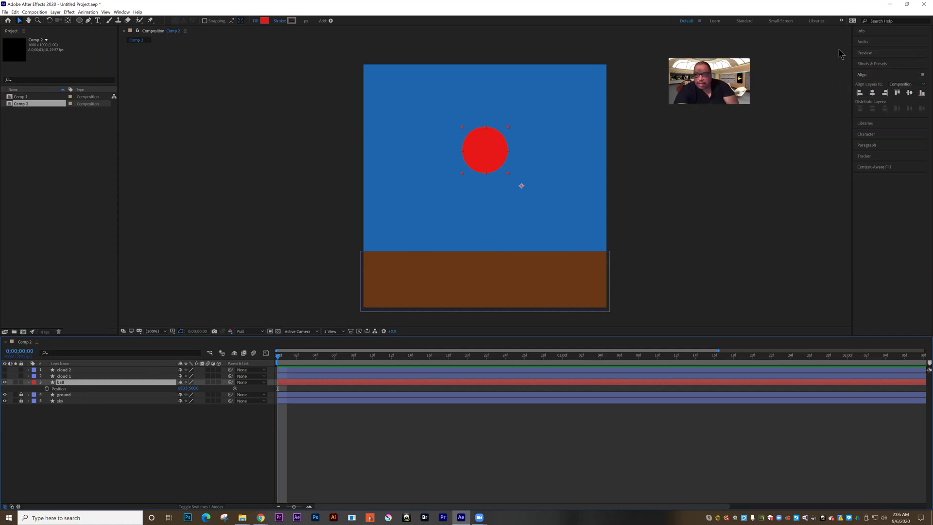
Align the ball to the composition's horizontal center and move its anchor point to the center of the ball.
left_click(874, 94)
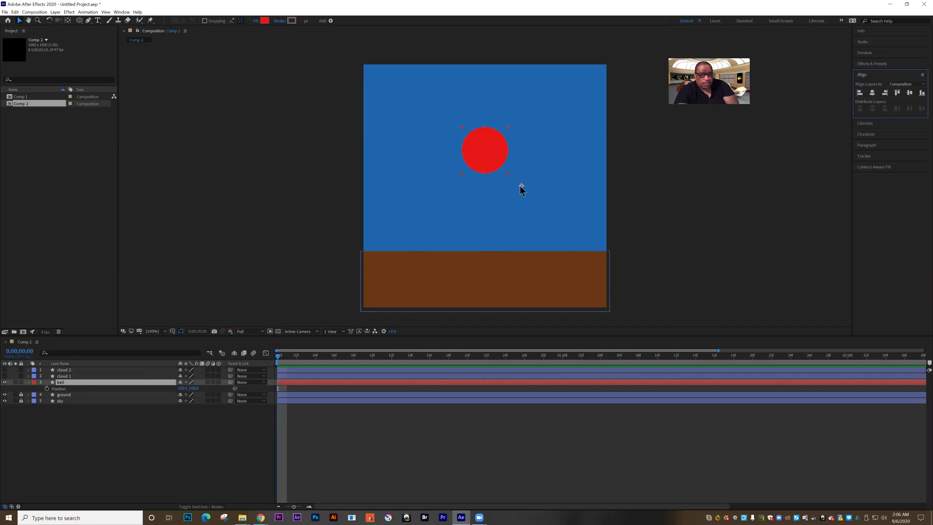
left_click(68, 21)
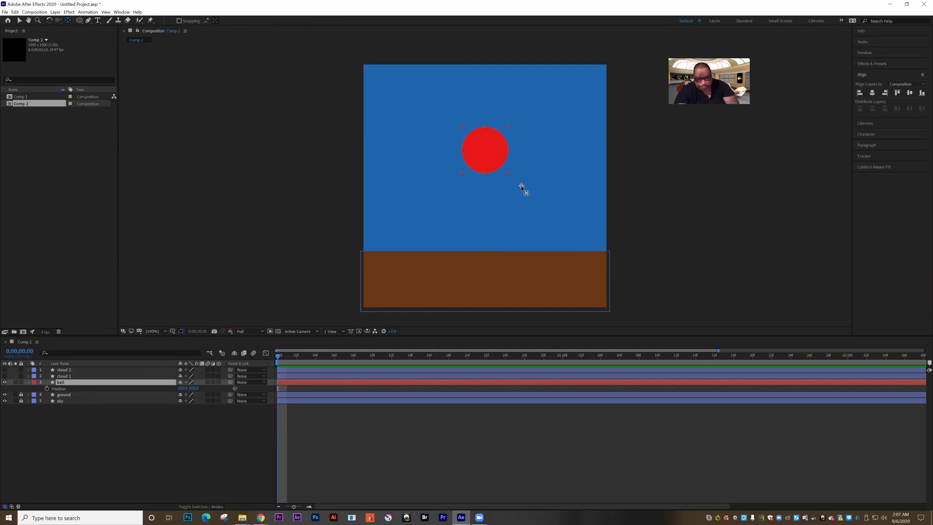
left_click_drag(521, 186, 483, 152)
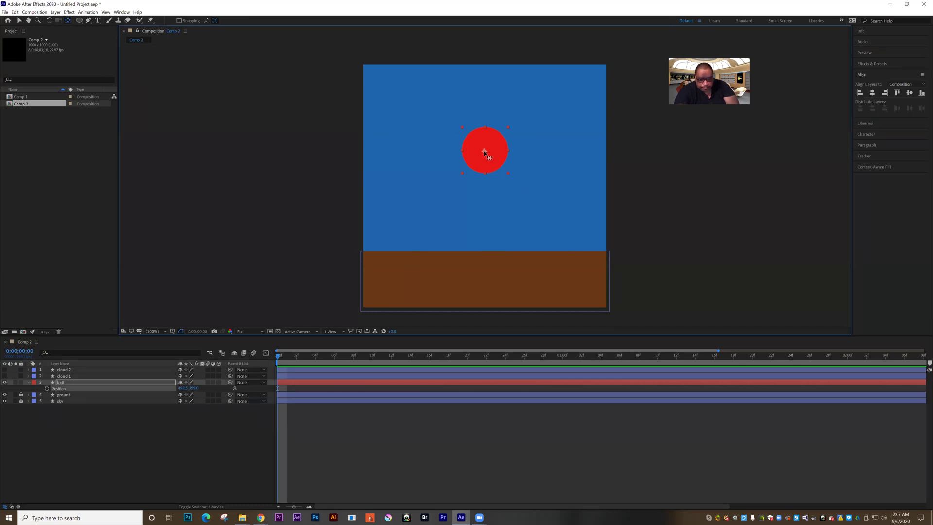
mouse_move(487, 149)
left_mouse_down()
mouse_move(519, 145)
mouse_move(486, 158)
left_mouse_up()
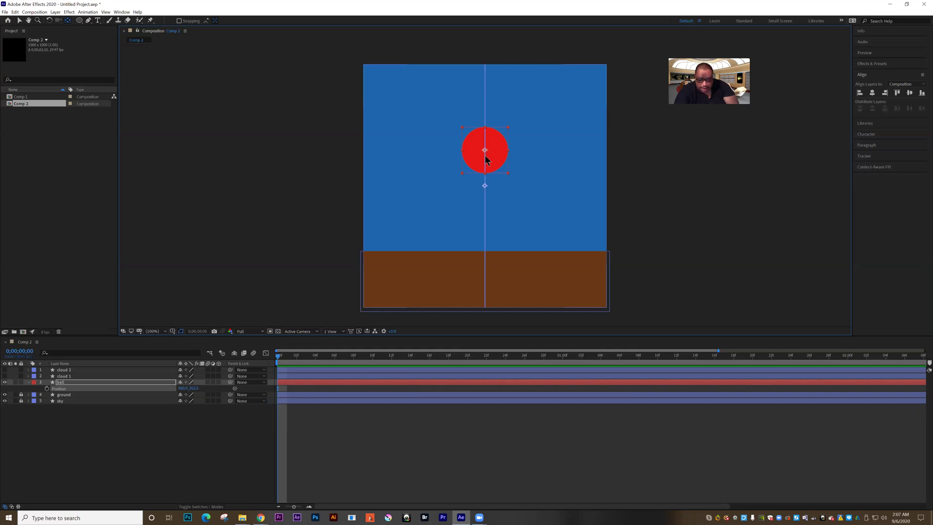
left_click_drag(486, 158, 485, 155)
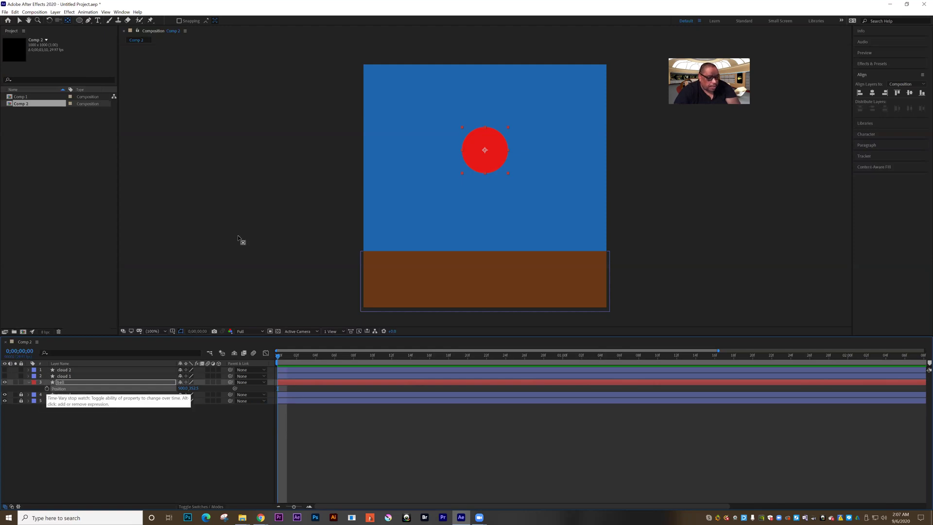
left_click(484, 167)
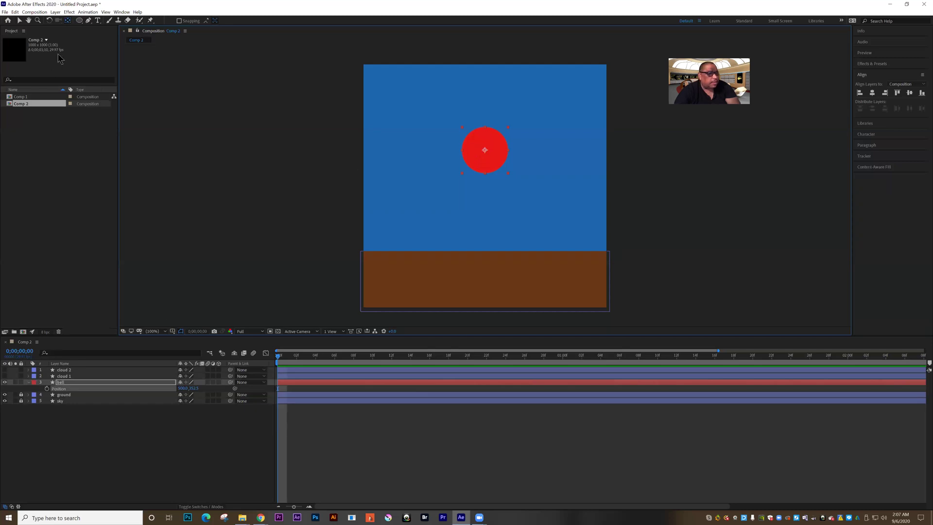
Move the ball straight up until it is fully above the composition and start Position keyframing at frame 0.
left_click(20, 20)
left_click_drag(479, 122, 474, 40)
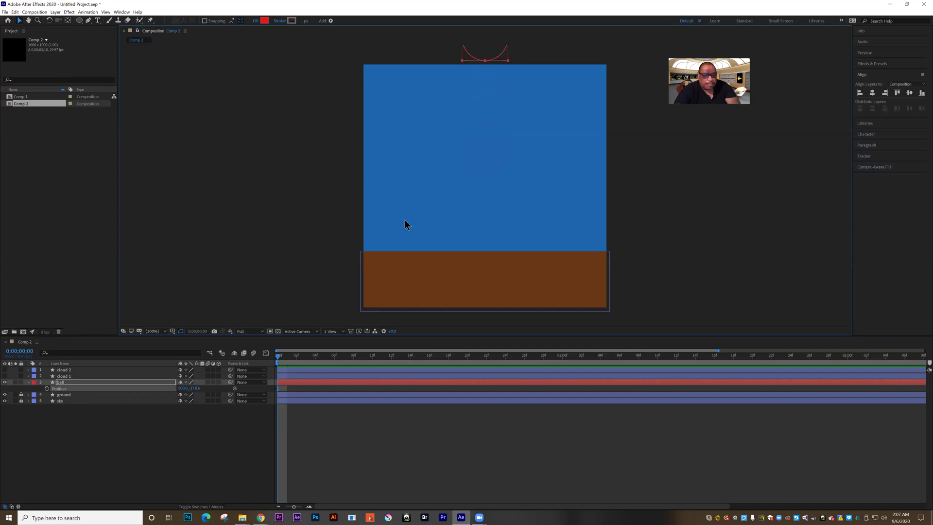
left_click(47, 389)
At frame 12, keyframe the ball straight down so it rests on the ground, at a vertical position of about 677.
left_click_drag(278, 357, 393, 360)
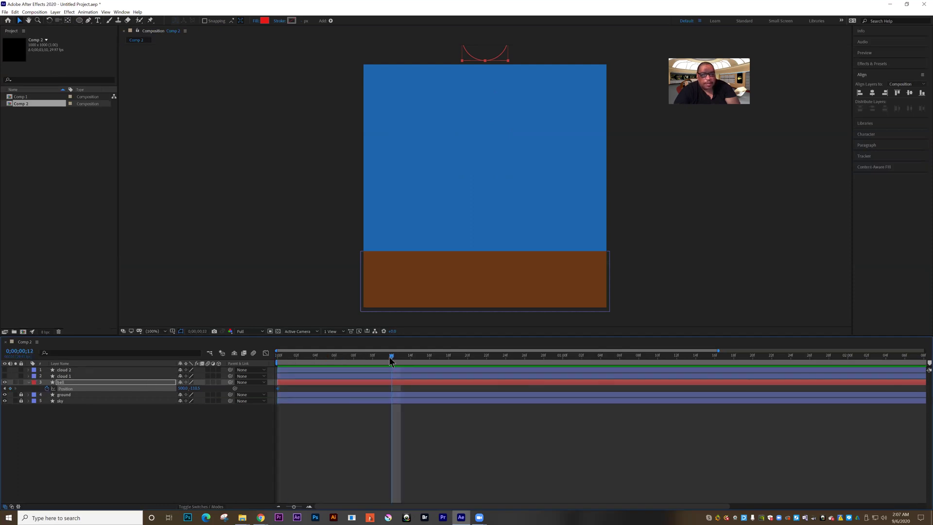
left_click(492, 85)
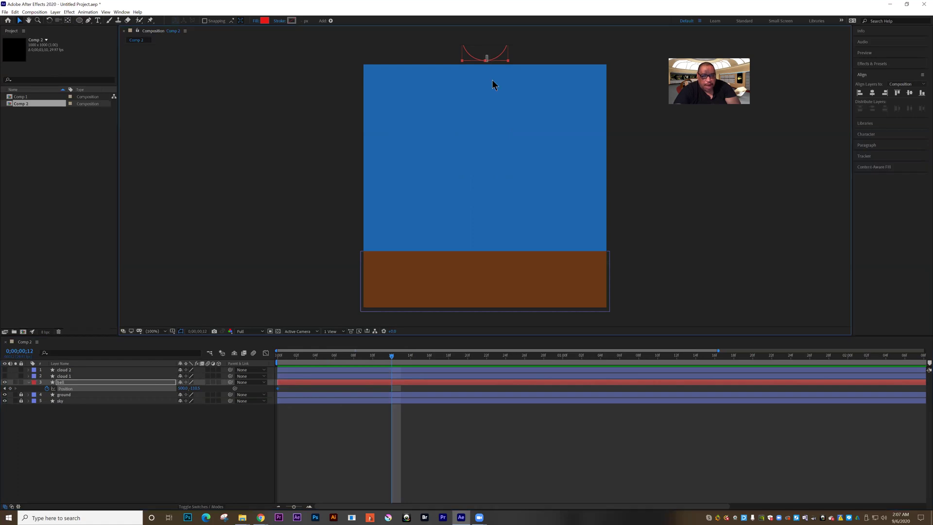
left_click_drag(484, 58, 483, 65)
left_click_drag(482, 99, 485, 231)
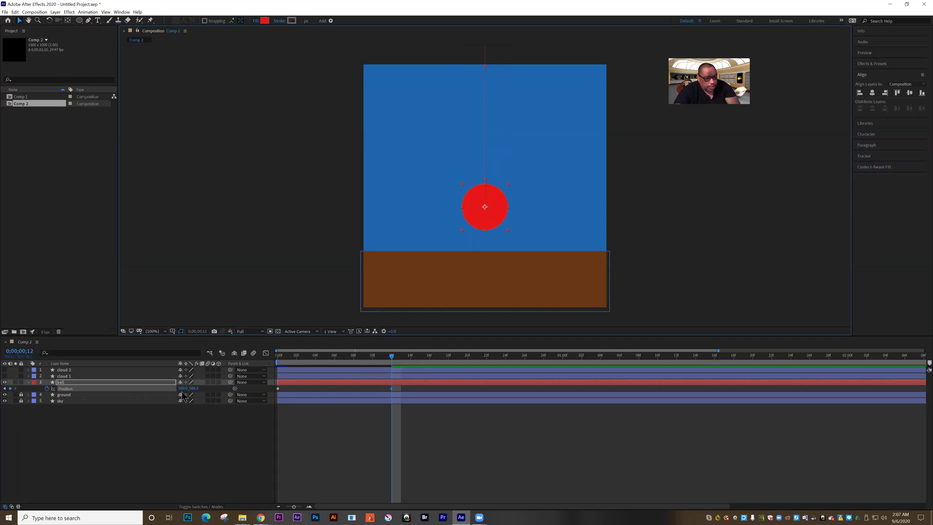
left_click_drag(193, 388, 224, 389)
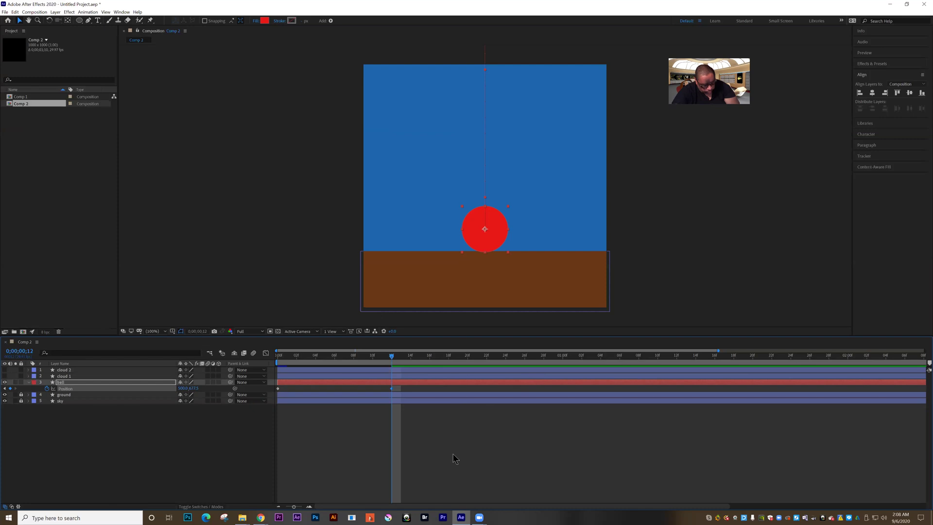
At frame 24, keyframe the ball's first bounce by raising it straight up to mid-sky.
left_click_drag(294, 507, 300, 510)
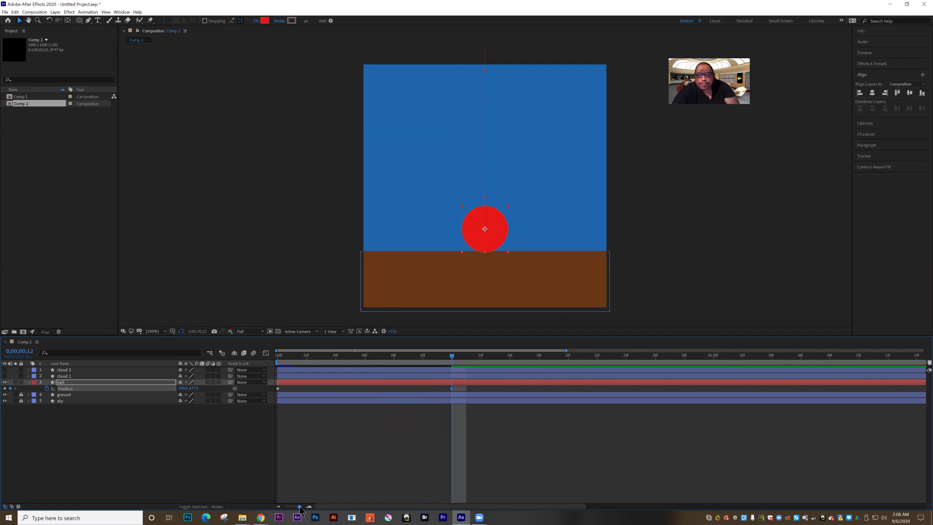
left_click_drag(471, 360, 623, 357)
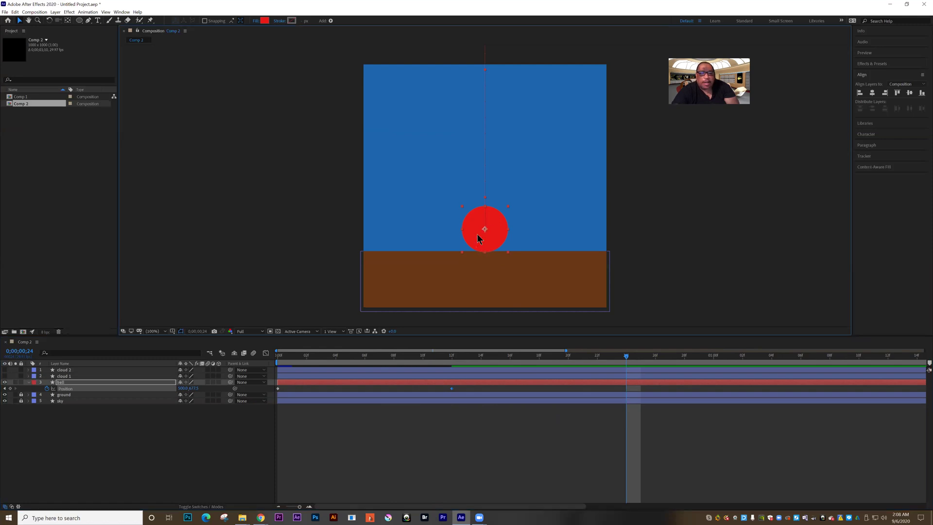
left_click_drag(479, 222, 481, 170)
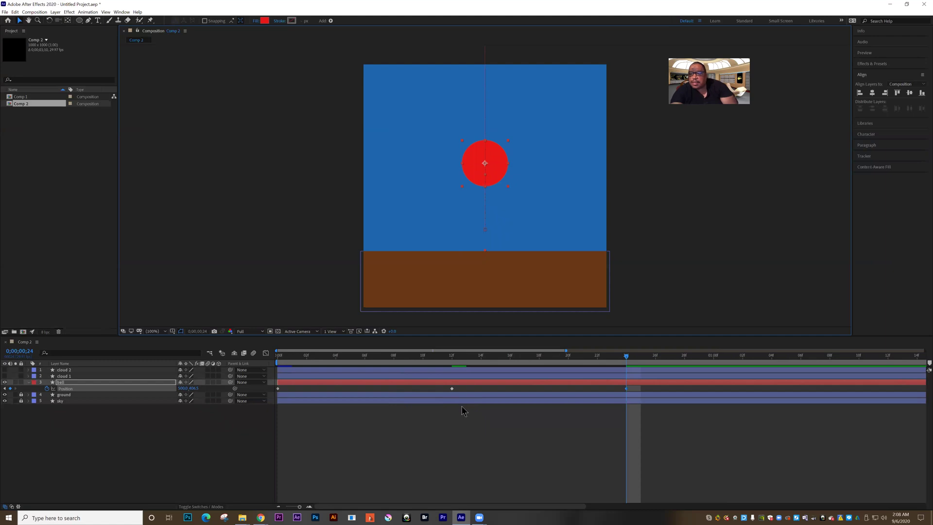
Copy the ball's ground-contact Position keyframe from frame 12 and paste it at 0;00;01;06.
left_click(450, 389)
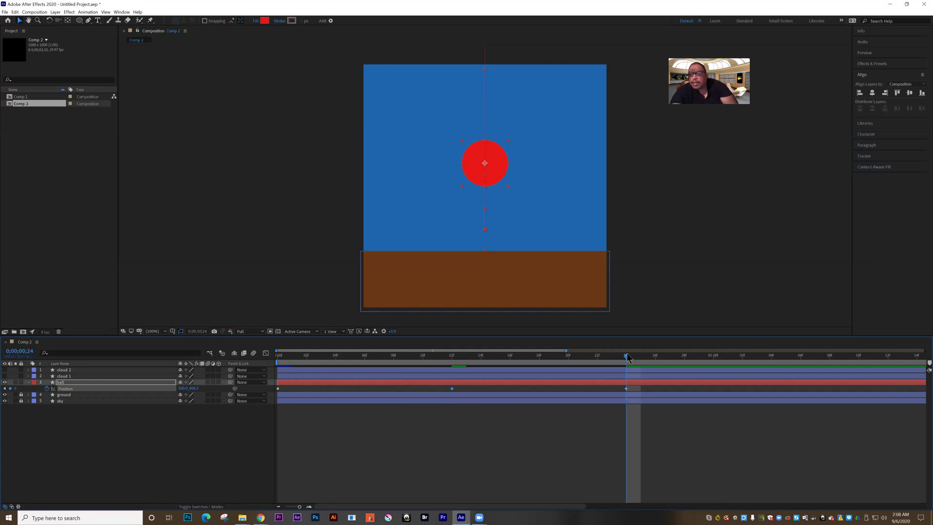
left_click_drag(627, 359, 798, 357)
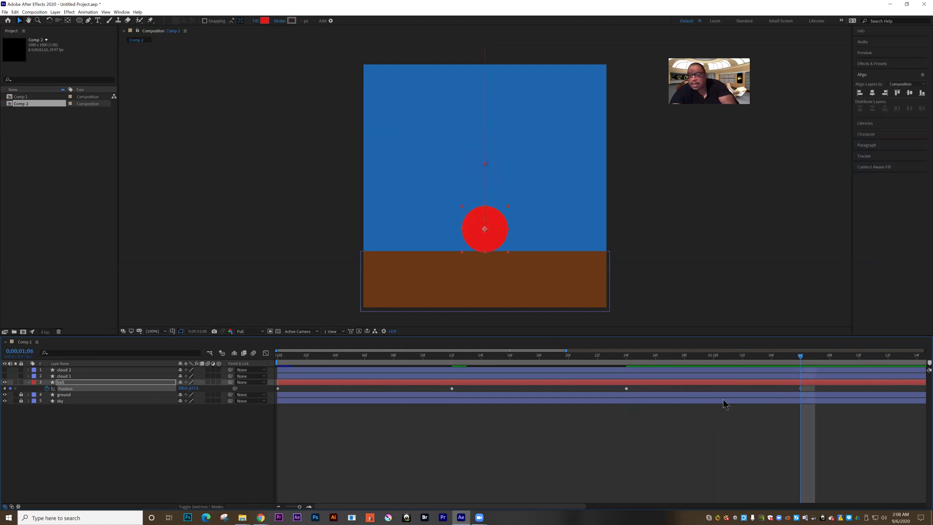
At 0;00;01;16, keyframe a lower second bounce by raising the ball to about half the first bounce's height.
left_click_drag(497, 508, 601, 507)
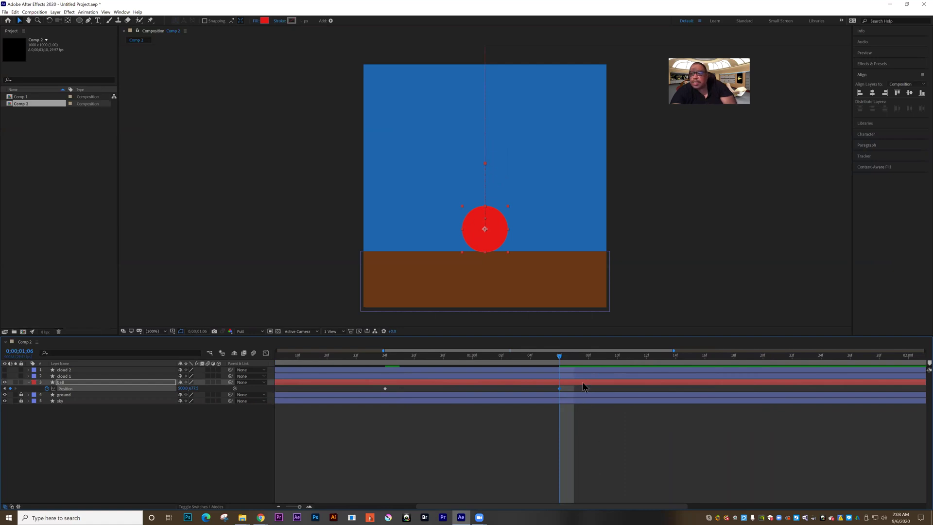
left_click_drag(567, 359, 708, 361)
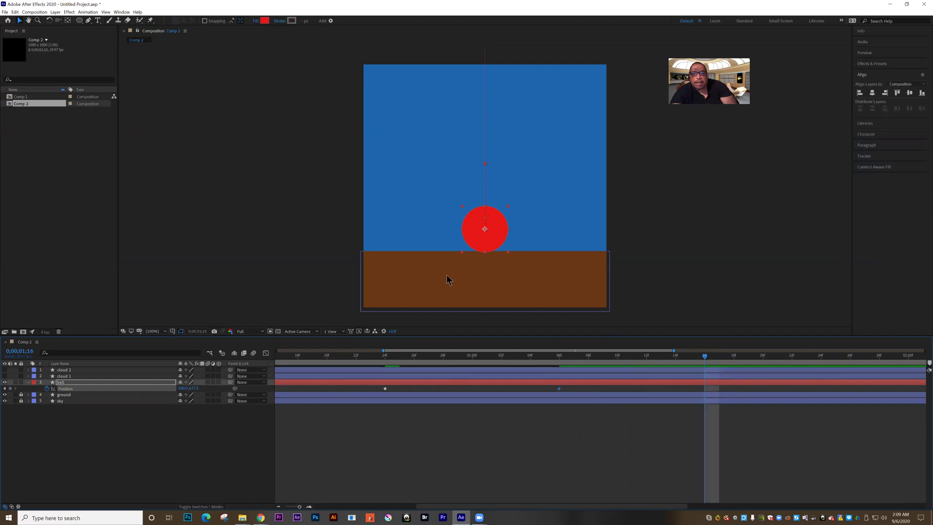
left_click_drag(472, 238, 475, 206)
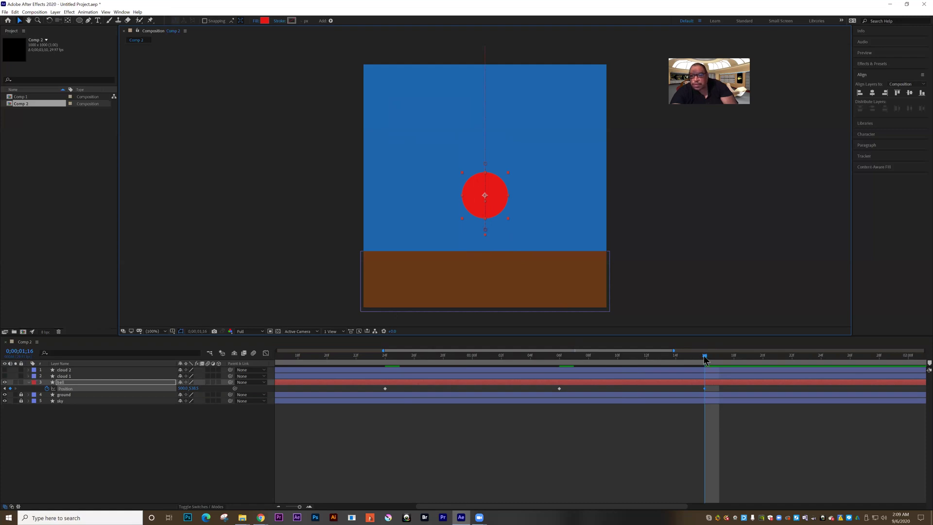
Paste the copied ground-contact Position keyframe at 0;00;01;24, and keyframe a very small third bounce by raising the ball slightly at 0;00;01;28.
left_click_drag(705, 356, 818, 361)
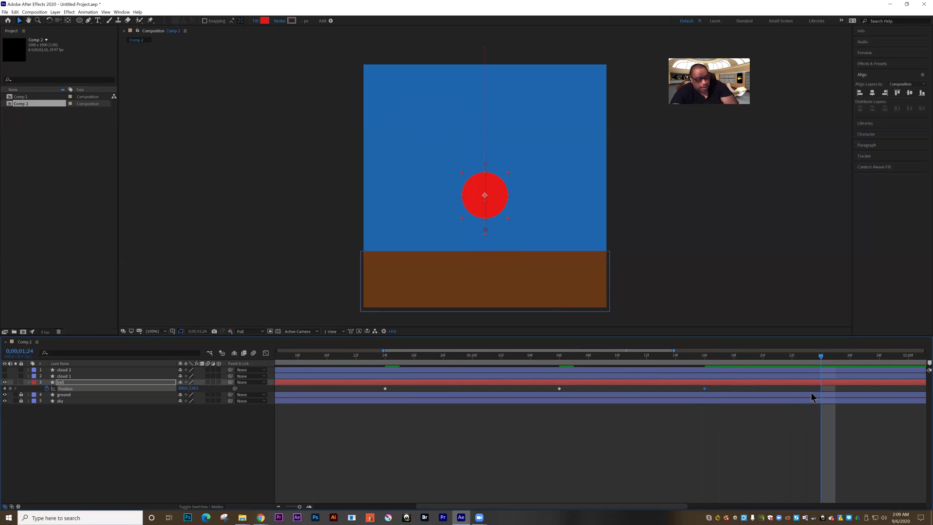
key("ctrl+v")
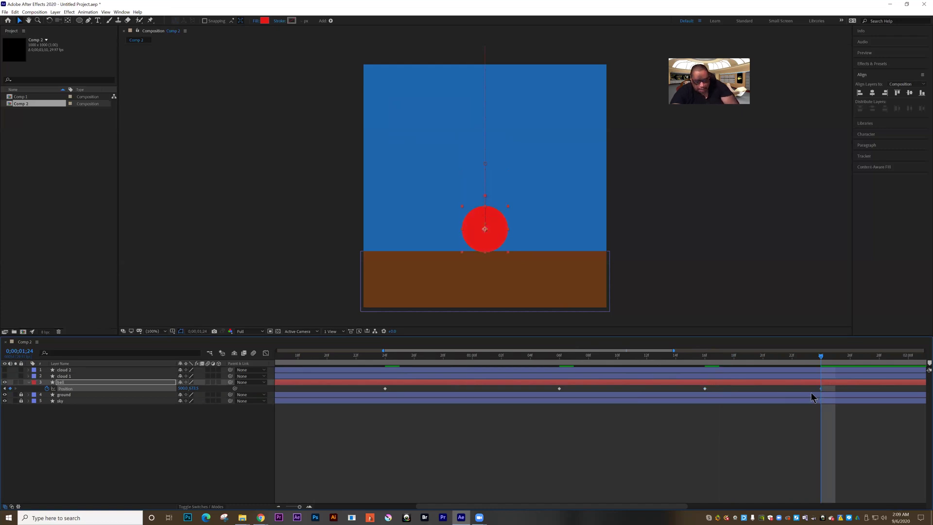
left_click_drag(821, 357, 874, 358)
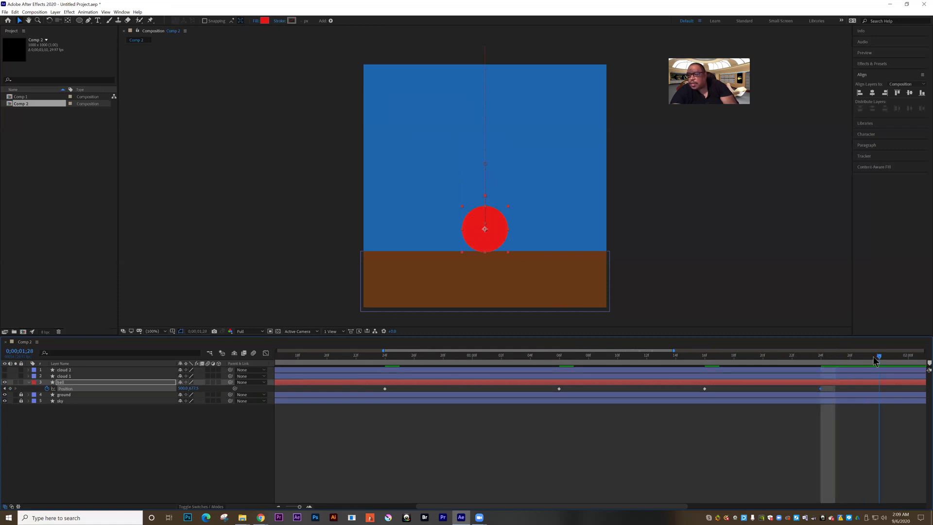
left_click_drag(470, 230, 469, 222)
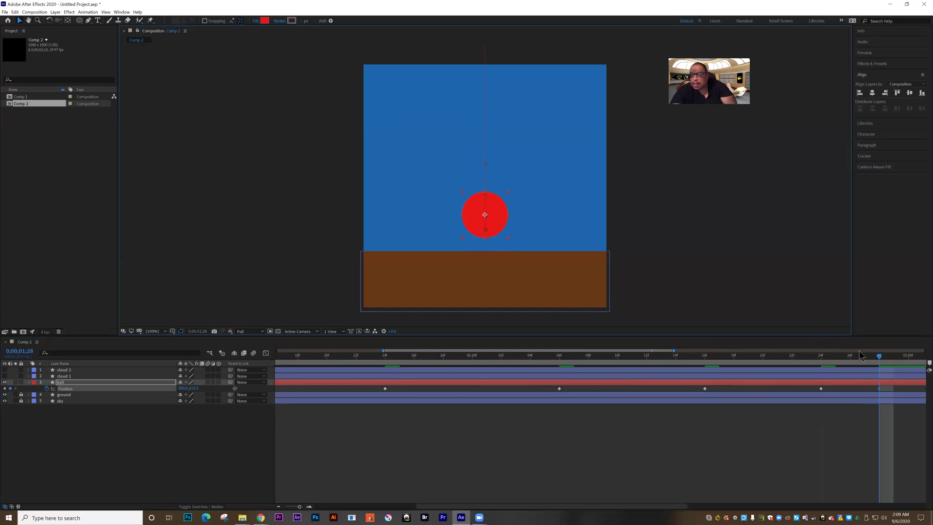
At 0;00;02;00, keyframe the ball straight back down so it comes to rest on the ground.
key("Page_Down")
key("Page_Down")
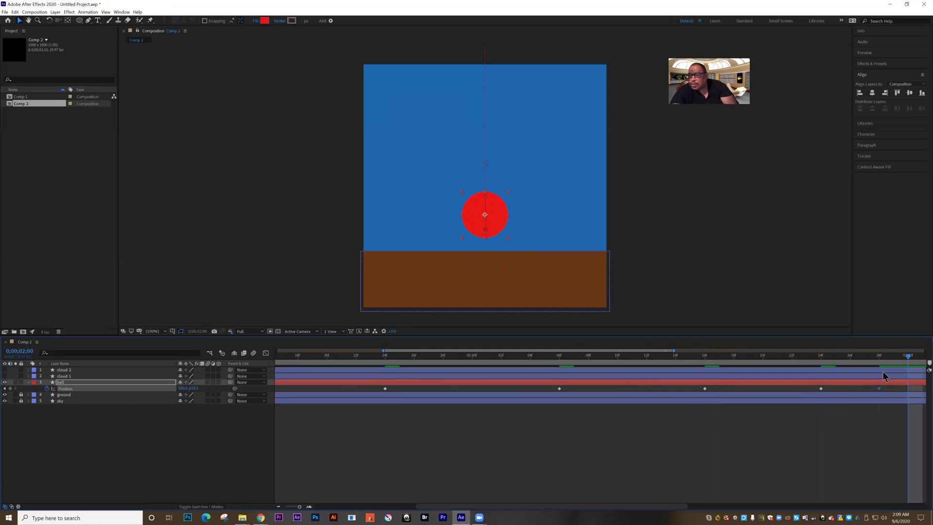
key("shift+Down")
key("shift+Down")
key("shift+Down")
key("shift+Down")
key("shift+Down")
key("shift+Down")
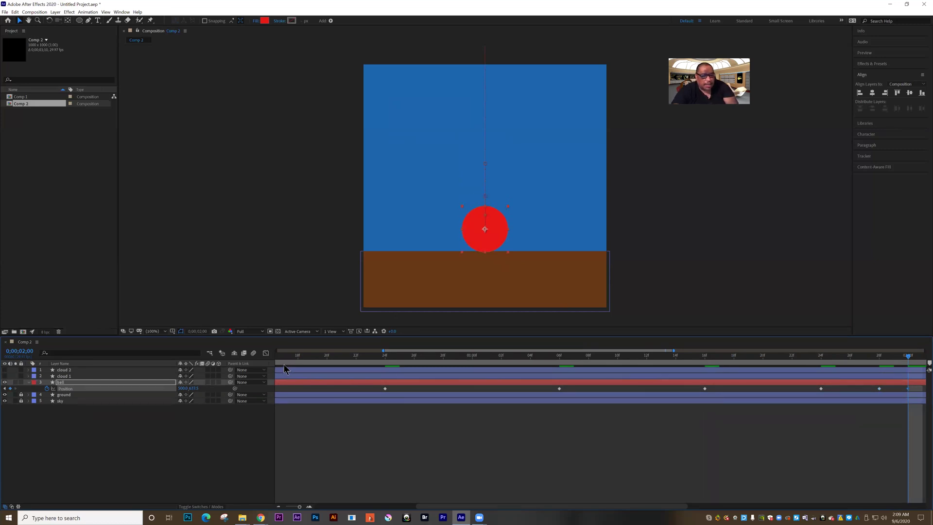
Play back the animation from near its start to check the drop and the diminishing bounces.
left_click_drag(882, 360, 286, 389)
left_click(301, 442)
key("space")
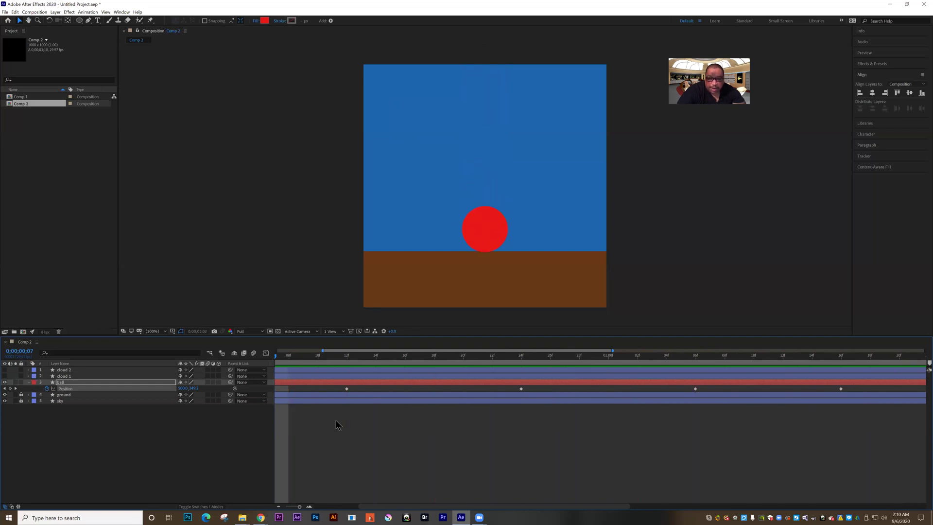
key("space")
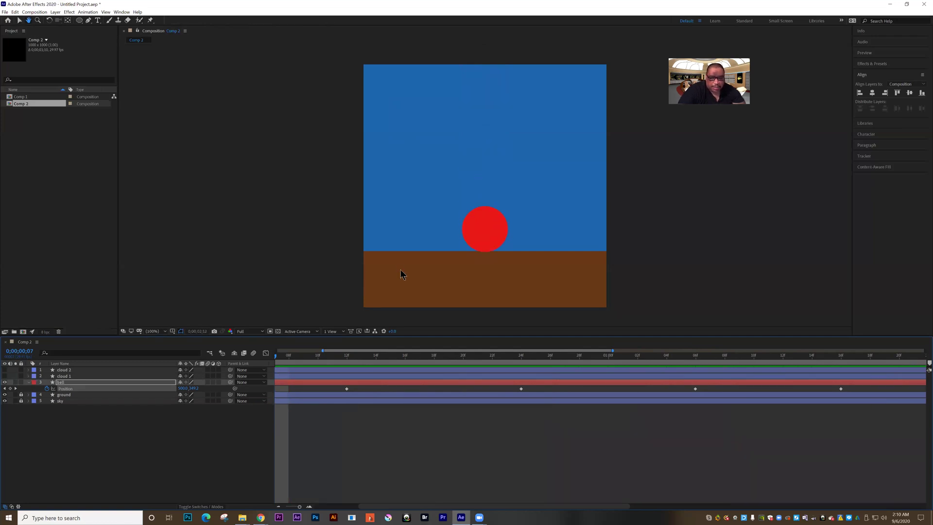
key("space")
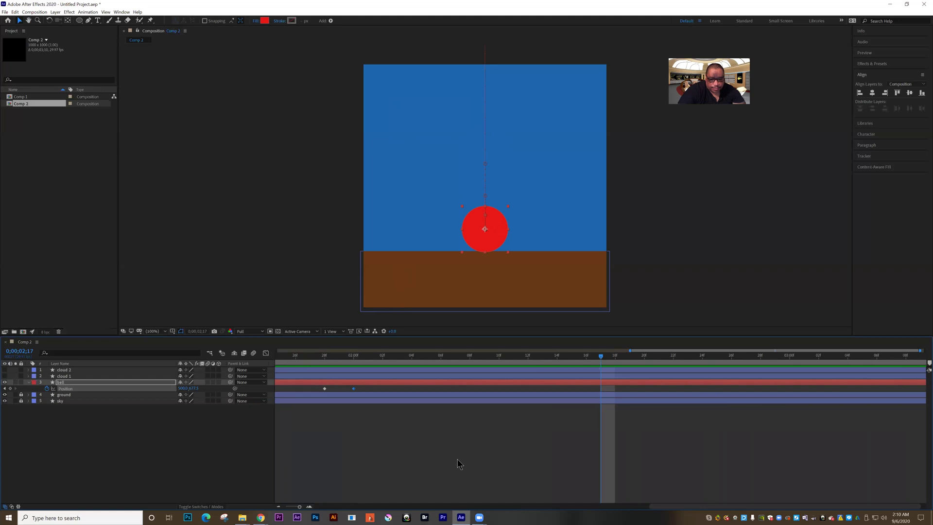